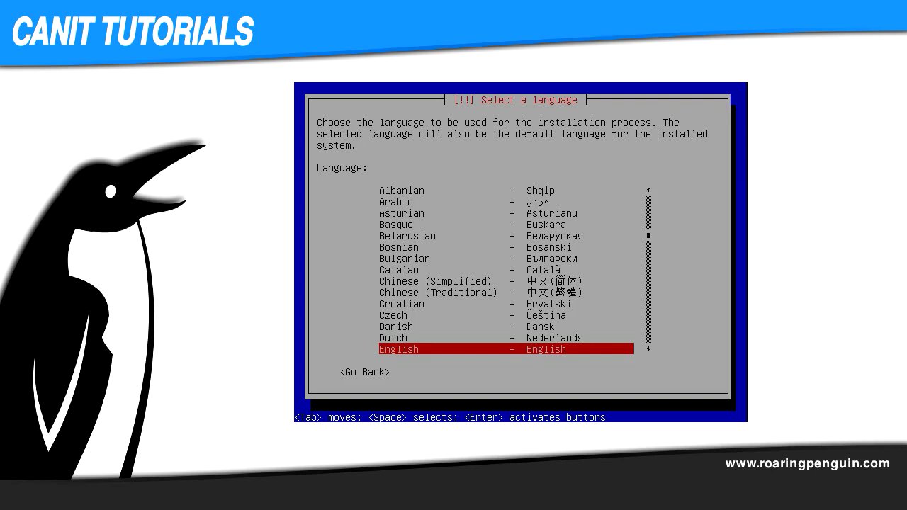
Step: Select 'C – No localization' as the installation language
key(Home)
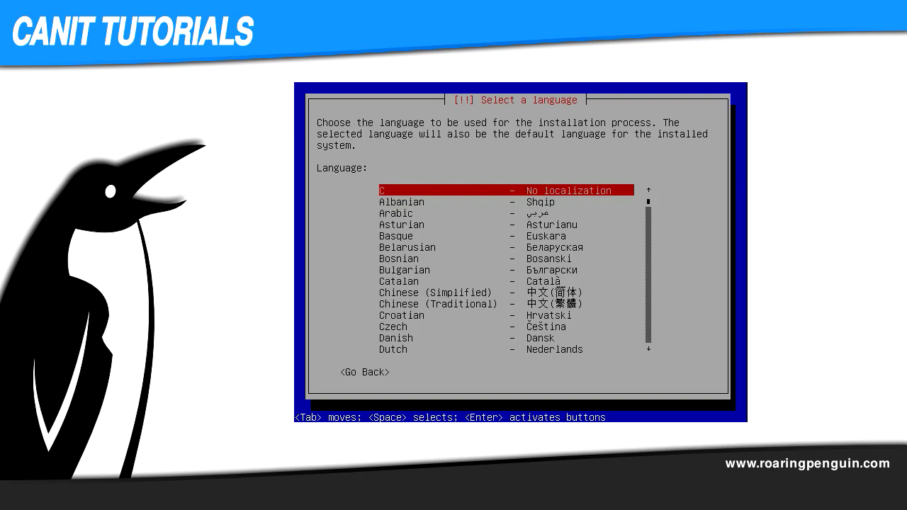
key(Return)
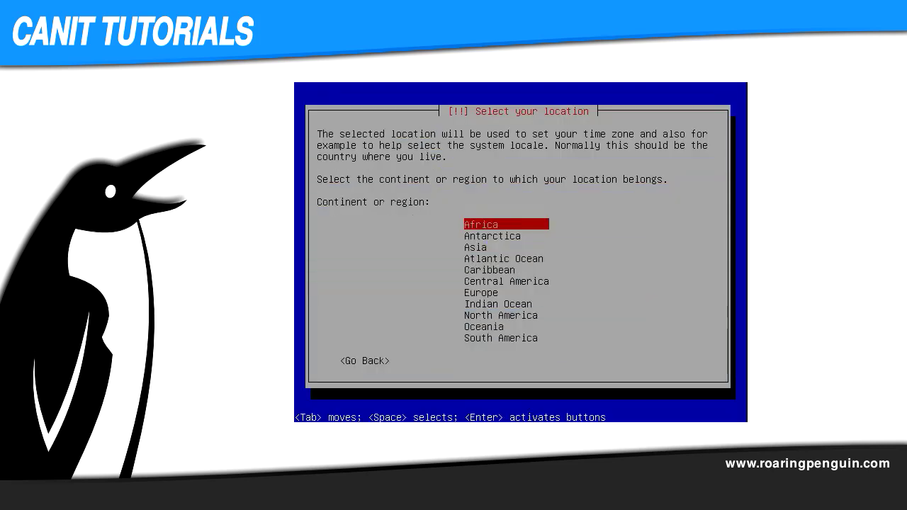
Step: Choose North America as the region and Canada as the country
key(Down)
key(Down)
key(Down)
key(Down)
key(Down)
key(Down)
key(Down)
key(Down)
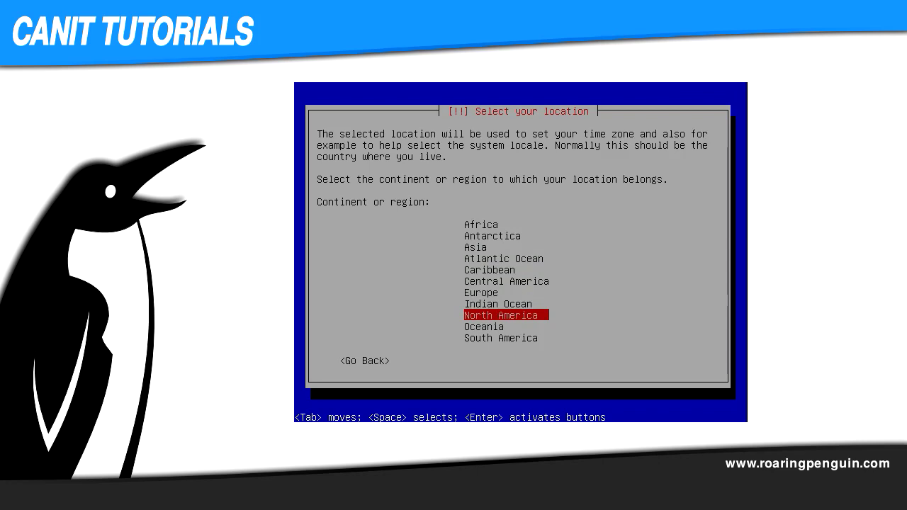
key(Return)
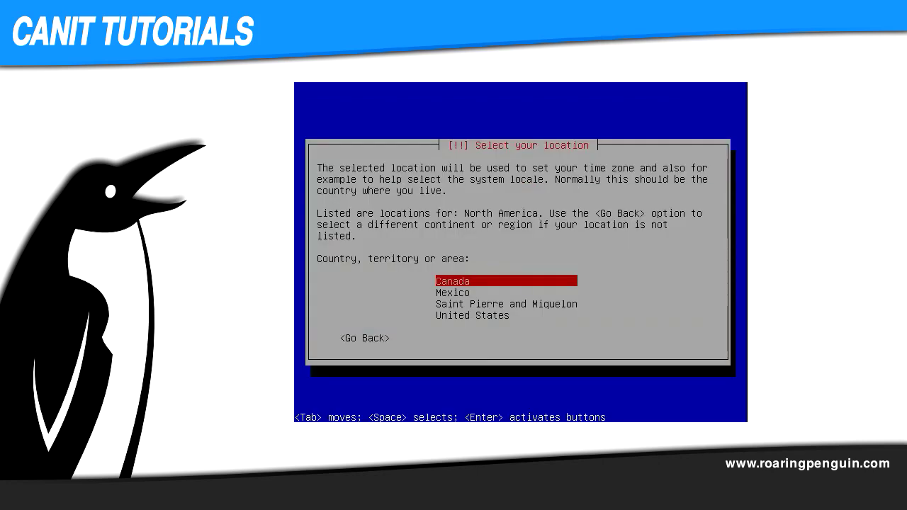
key(Return)
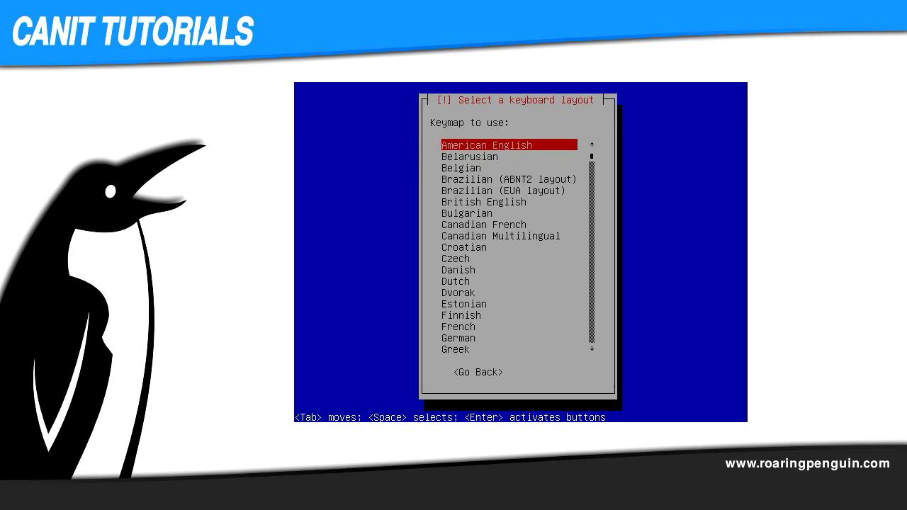
Step: Accept American English as the keyboard layout
key(Return)
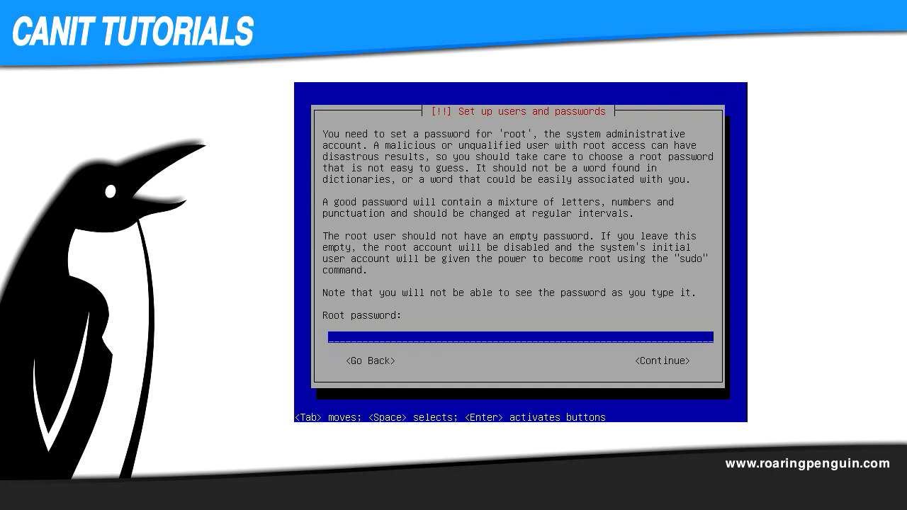
Step: Enter the root password, correcting it once, and confirm it in the verify field
text(********)
key(BackSpace)
key(BackSpace)
key(BackSpace)
key(BackSpace)
key(BackSpace)
key(BackSpace)
key(BackSpace)
key(BackSpace)
text(********)
key(Return)
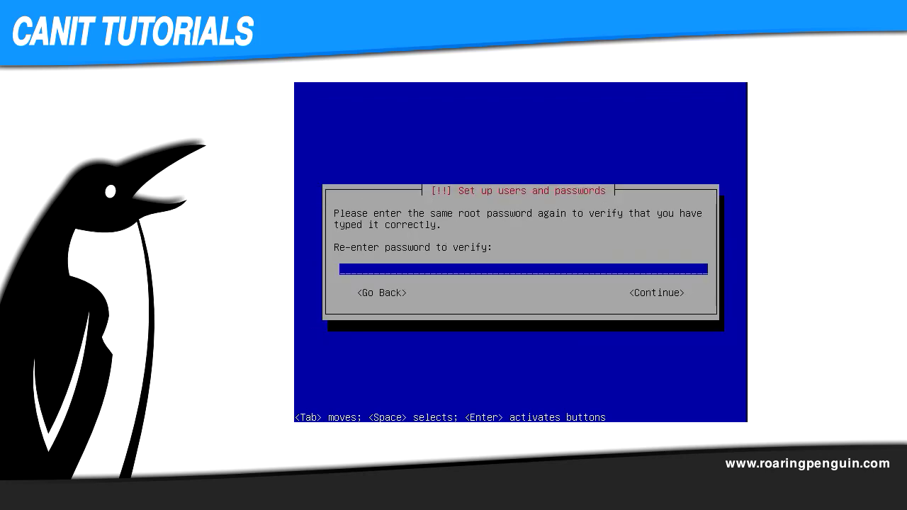
text(********)
key(Return)
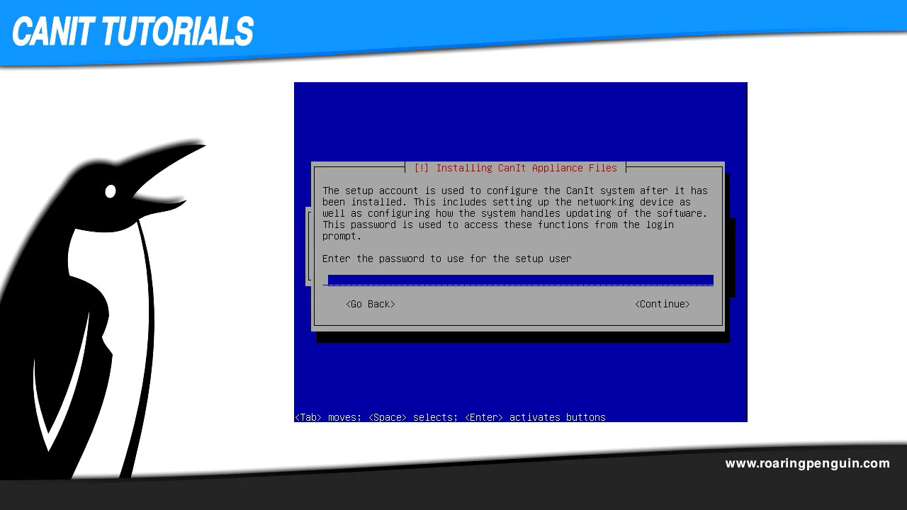
Step: Enter the setup user password and re-enter it in the confirmation field
text(*********)
key(Return)
text(********)
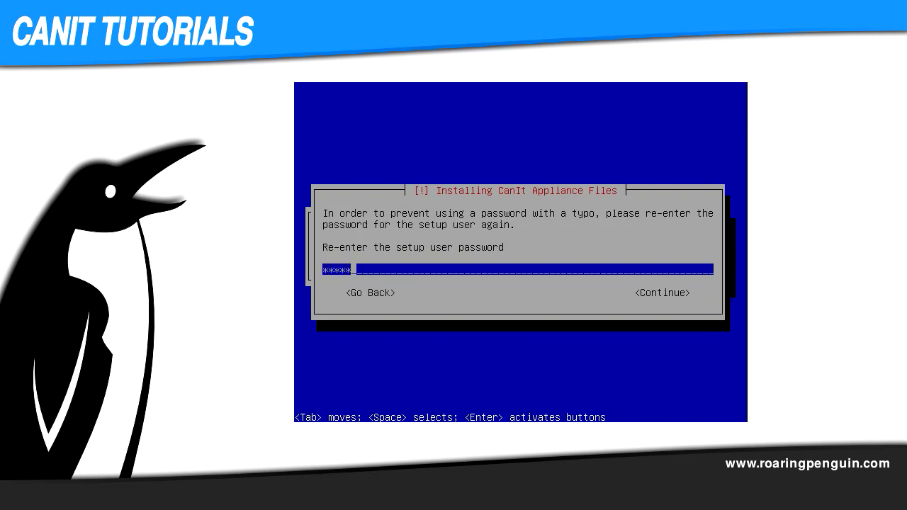
text(*)
key(Return)
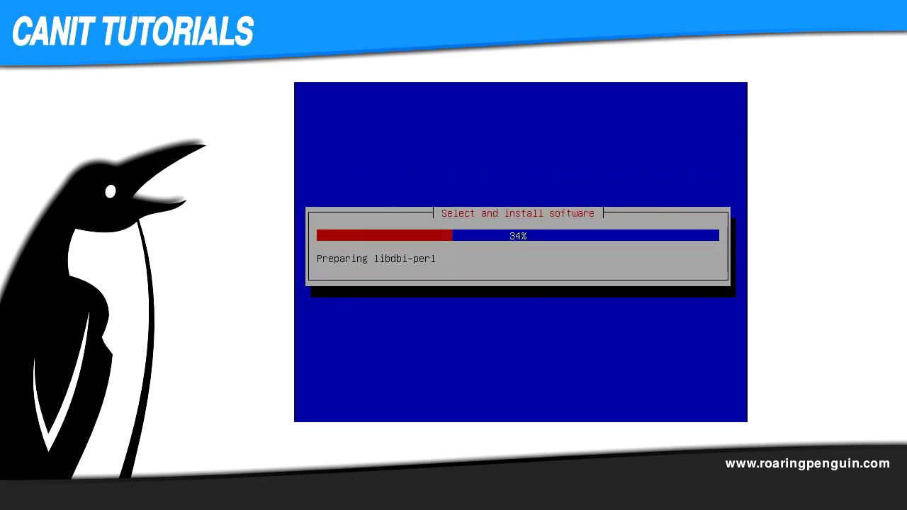